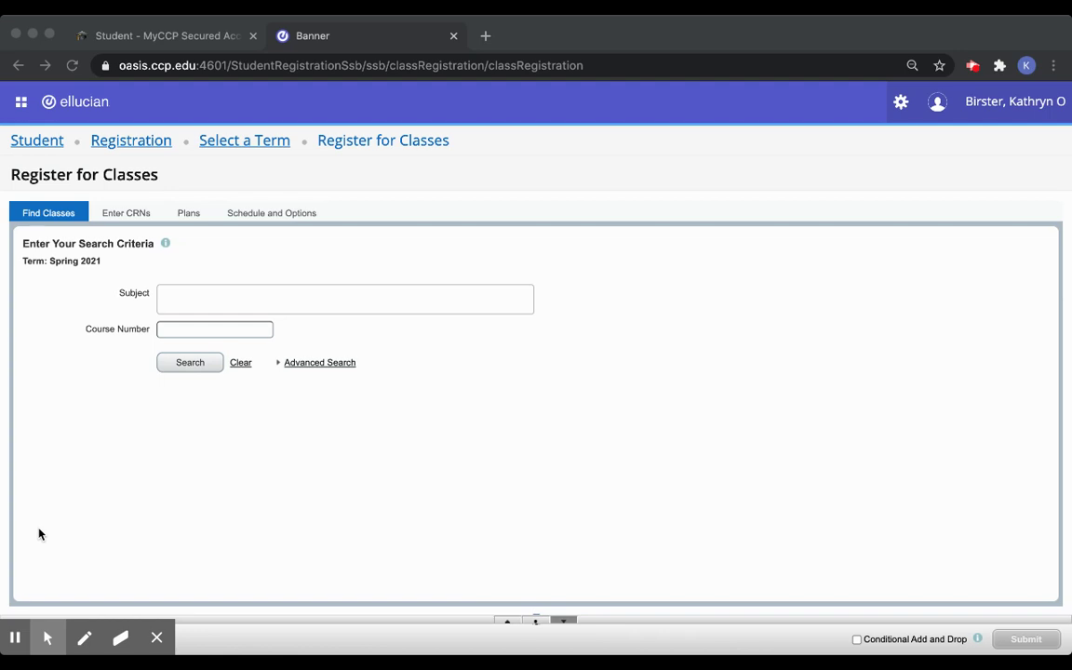
- Search the Spring 2021 classes for subject Chemistry with course number 121
{"action": "left_click", "coordinate": [211, 307]}
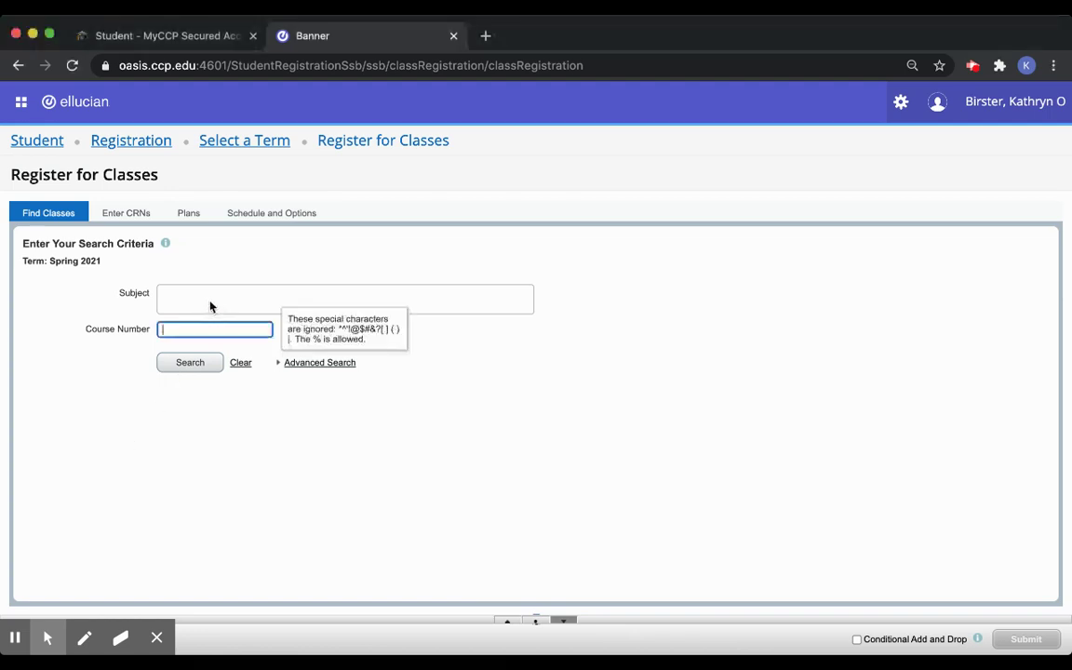
{"action": "left_click", "coordinate": [195, 296]}
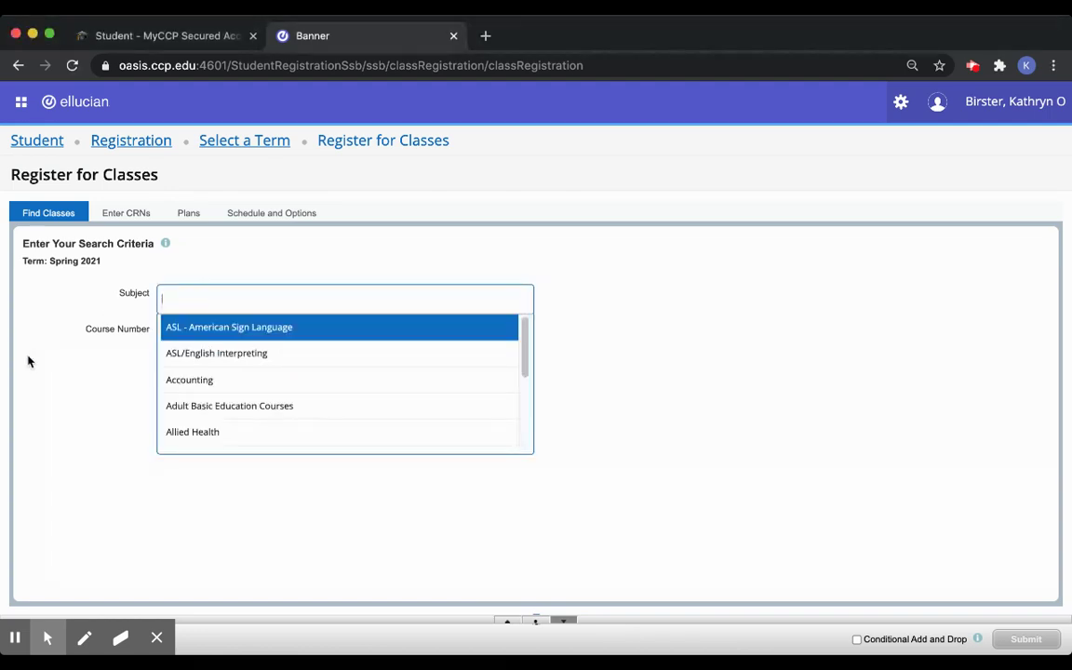
{"action": "type", "text": "chemistry"}
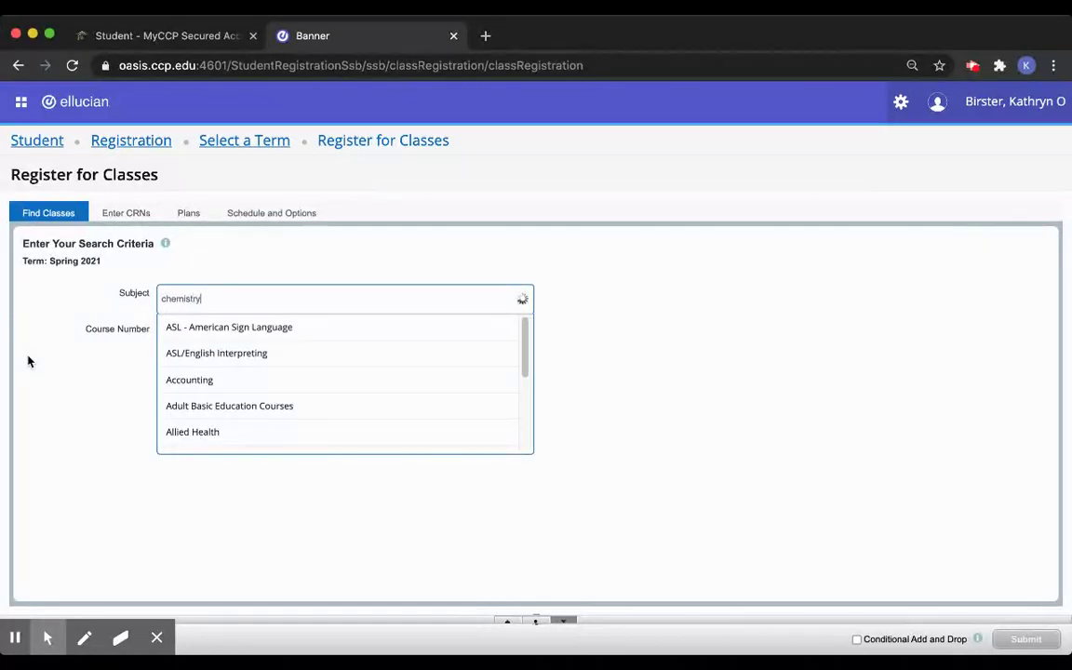
{"action": "left_click", "coordinate": [186, 329]}
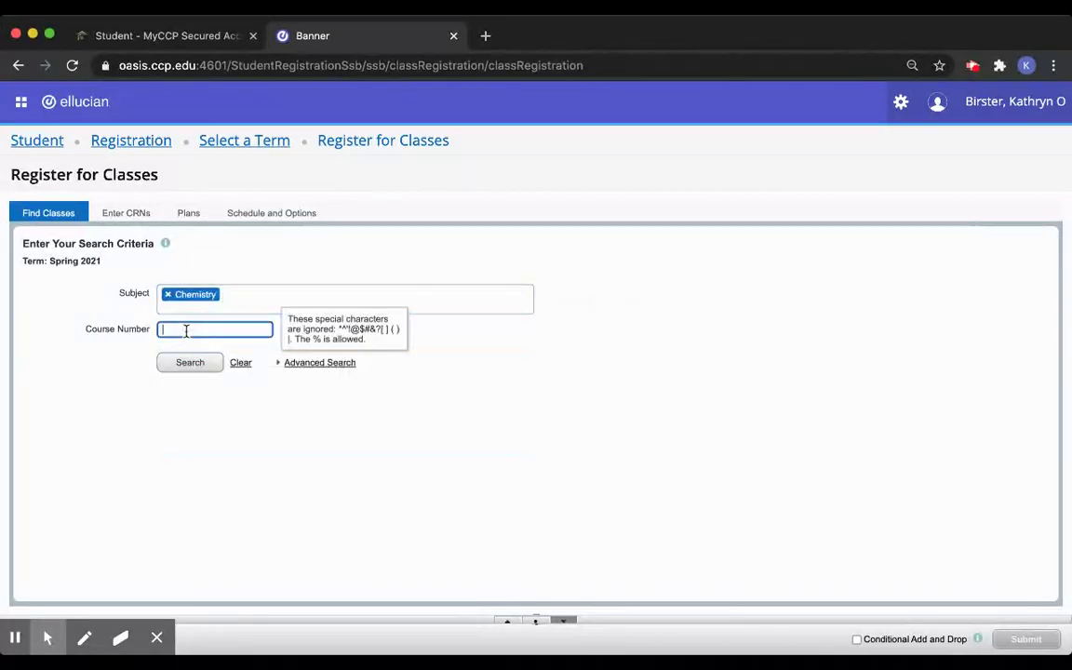
{"action": "type", "text": "121"}
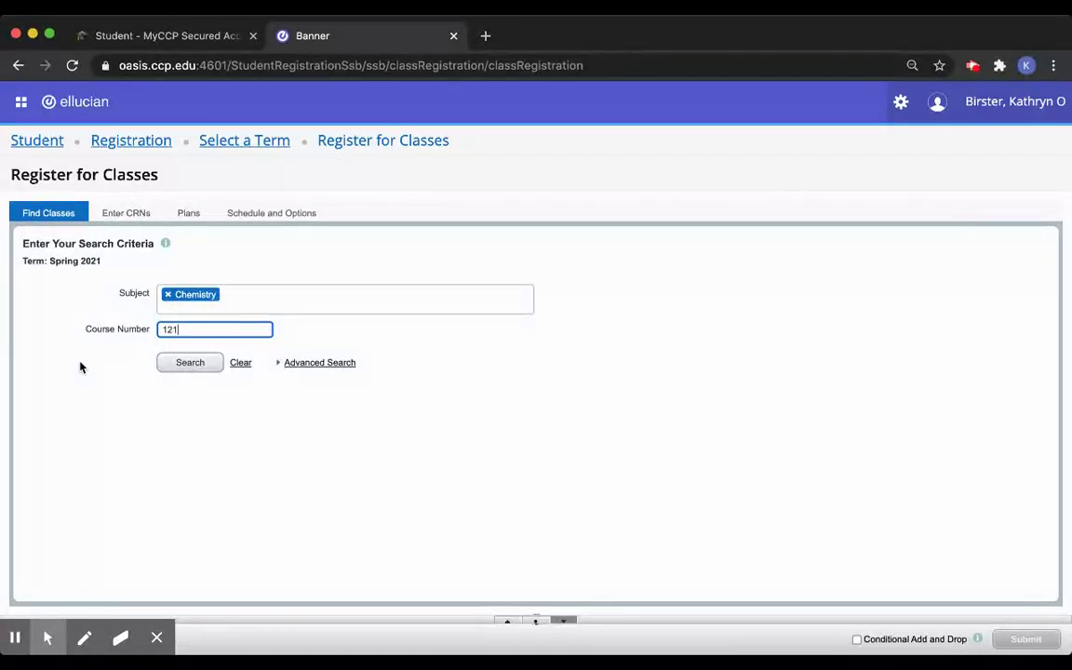
{"action": "left_click", "coordinate": [187, 362]}
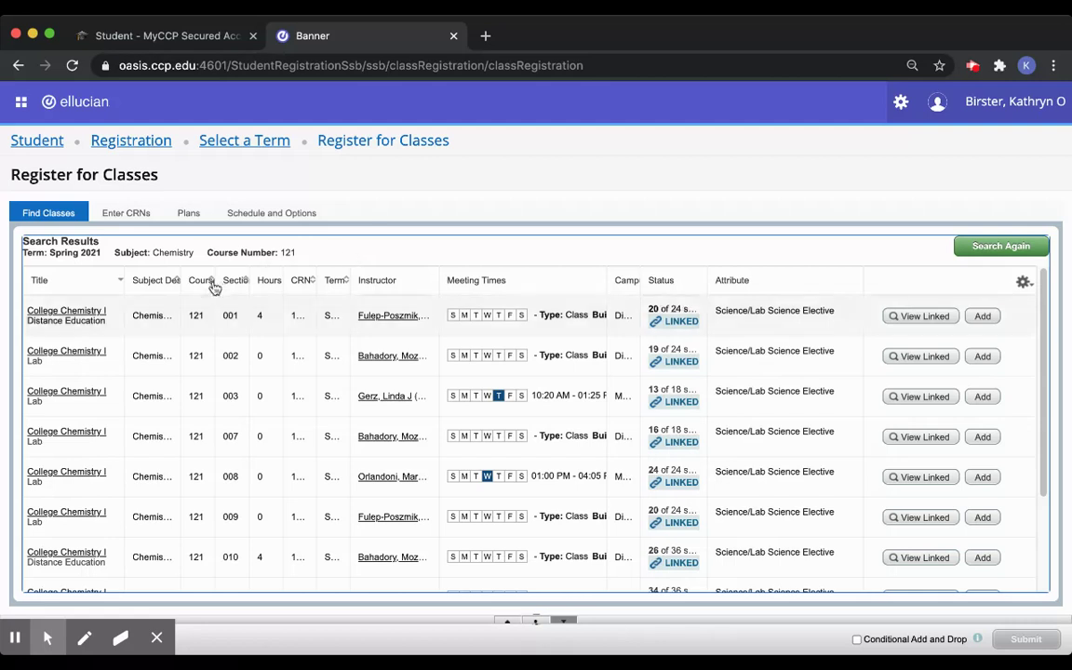
- Examine the titles, schedule types, section numbers, credit hours and linked-section options in the Chemistry 121 results
{"action": "left_click", "coordinate": [45, 282]}
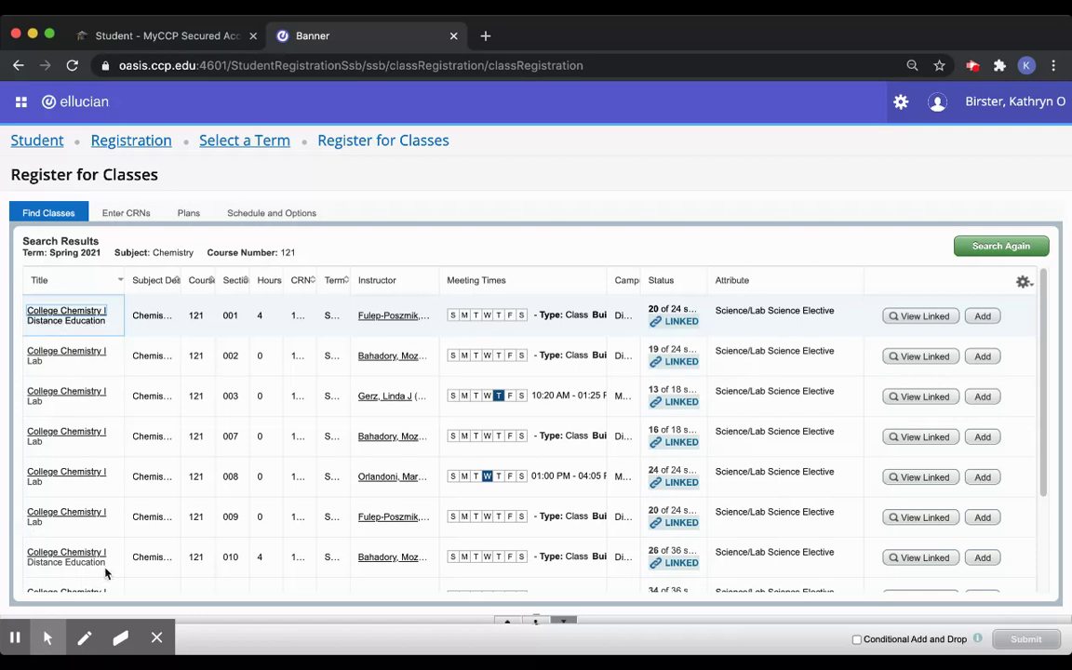
{"action": "left_click", "coordinate": [102, 518]}
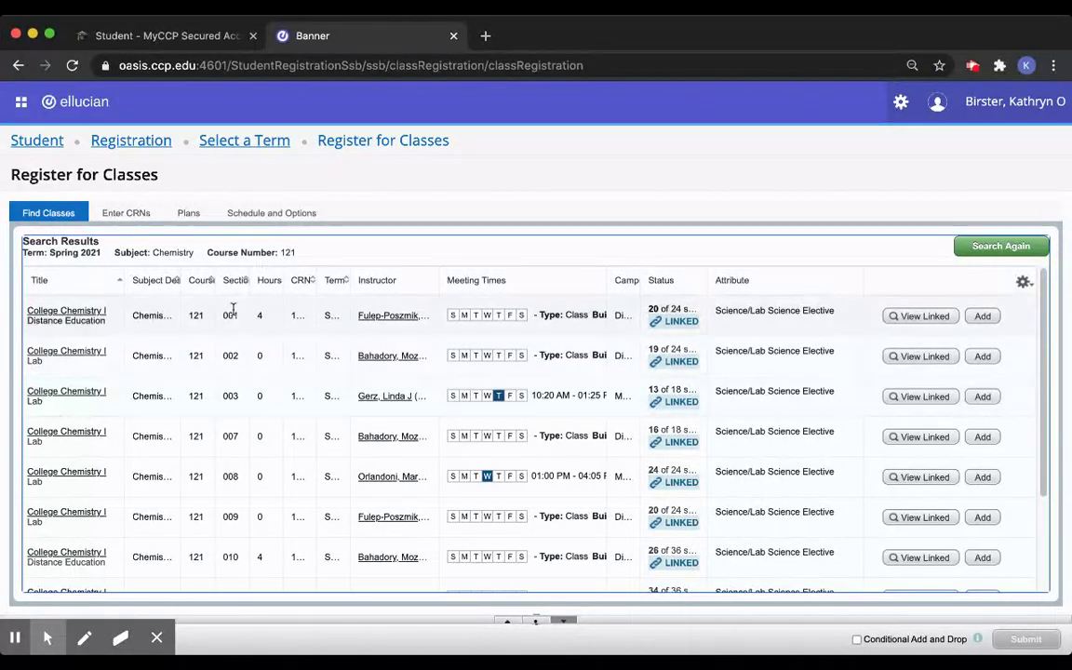
{"action": "left_click", "coordinate": [273, 281]}
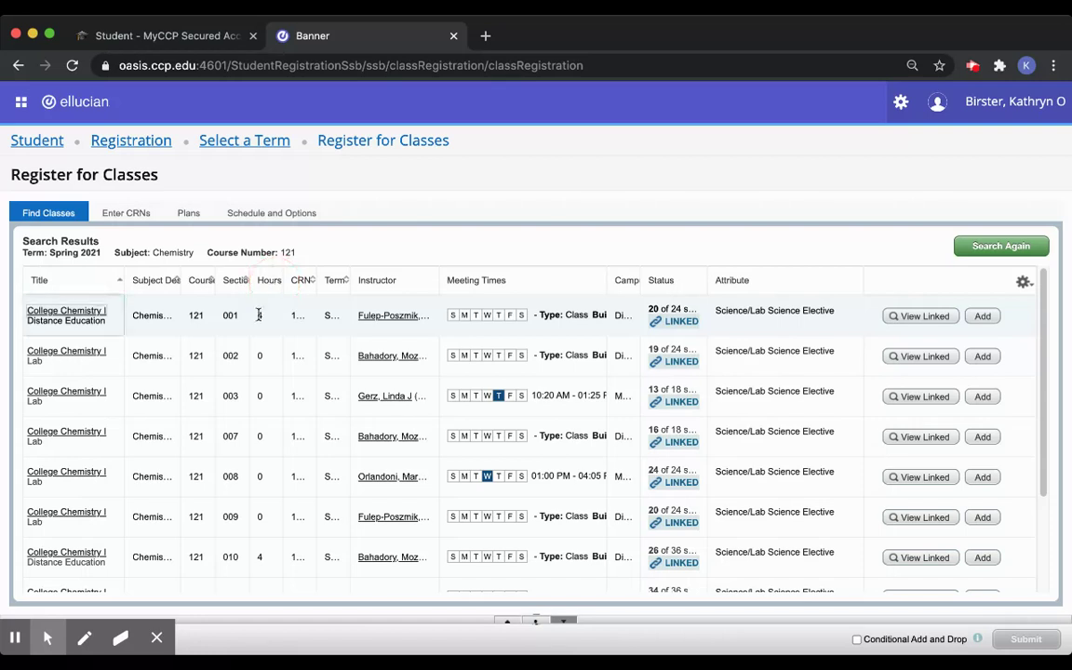
{"action": "left_click", "coordinate": [260, 315]}
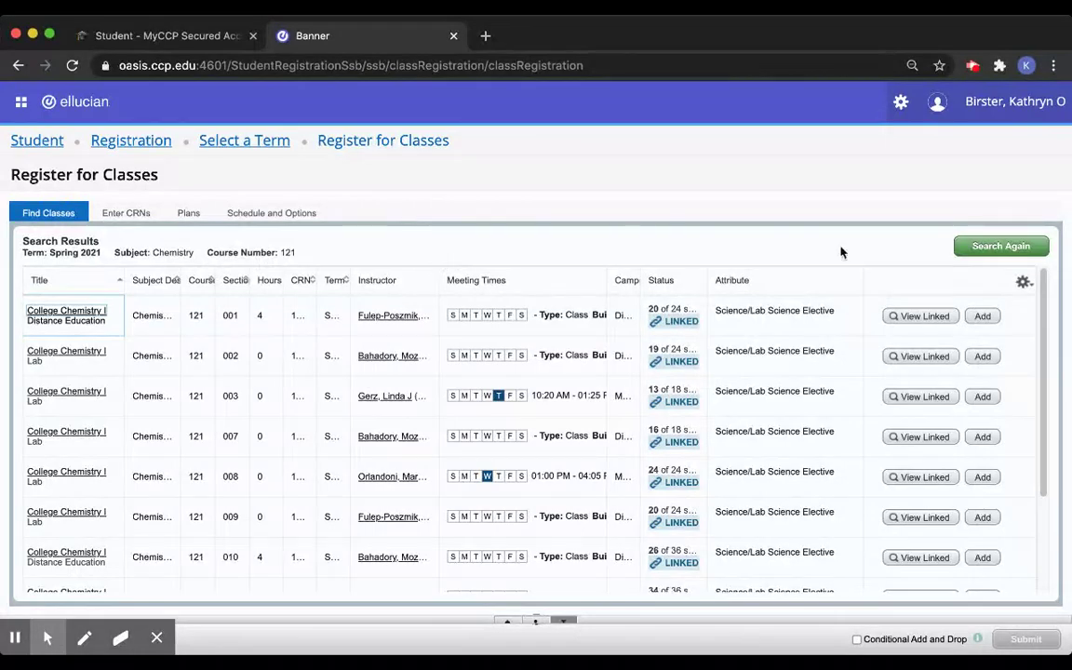
{"action": "left_click", "coordinate": [904, 321]}
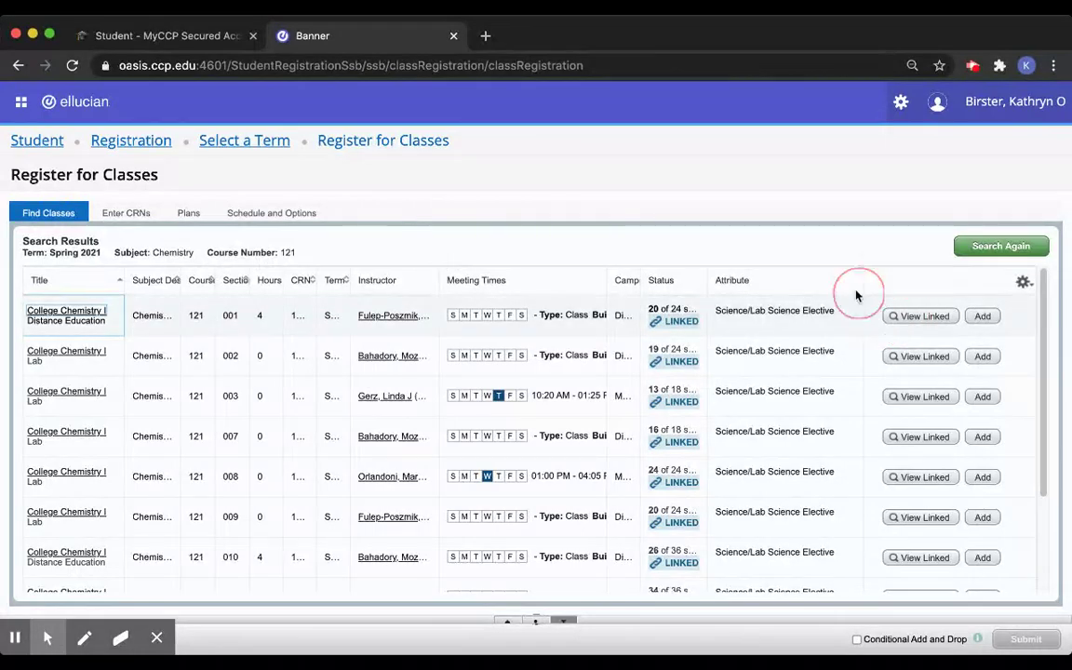
{"action": "left_click", "coordinate": [934, 333]}
{"action": "left_click_drag", "start_coordinate": [913, 307], "coordinate": [632, 263]}
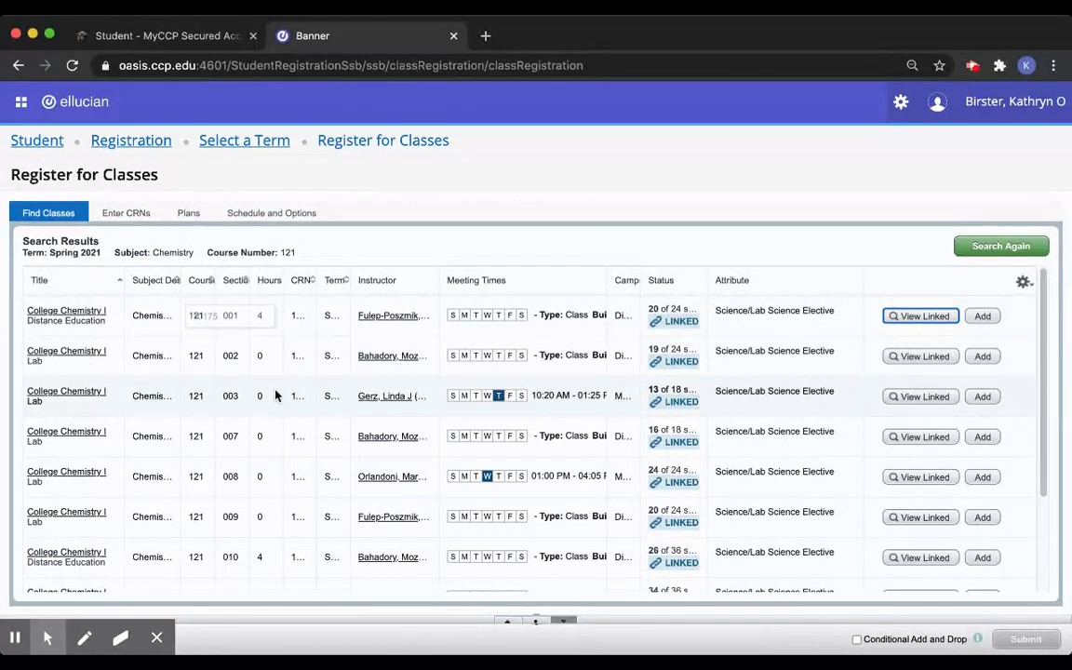
- Compare sections 001 and 003, view the lab linked to section 001, and return to the search results
{"action": "left_click", "coordinate": [240, 314]}
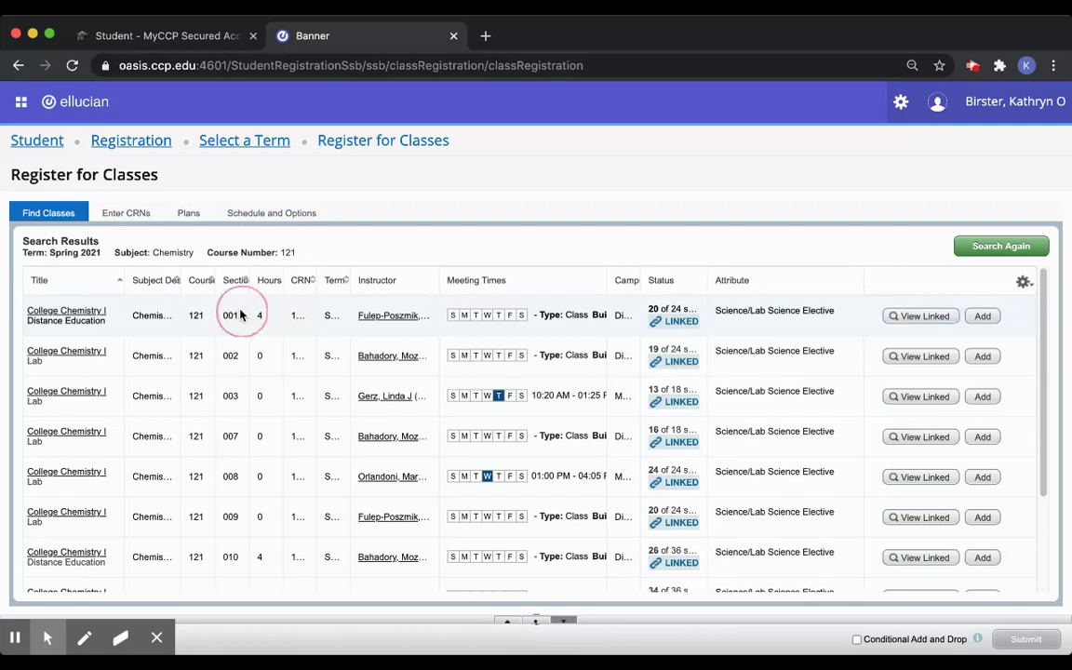
{"action": "left_click", "coordinate": [503, 397]}
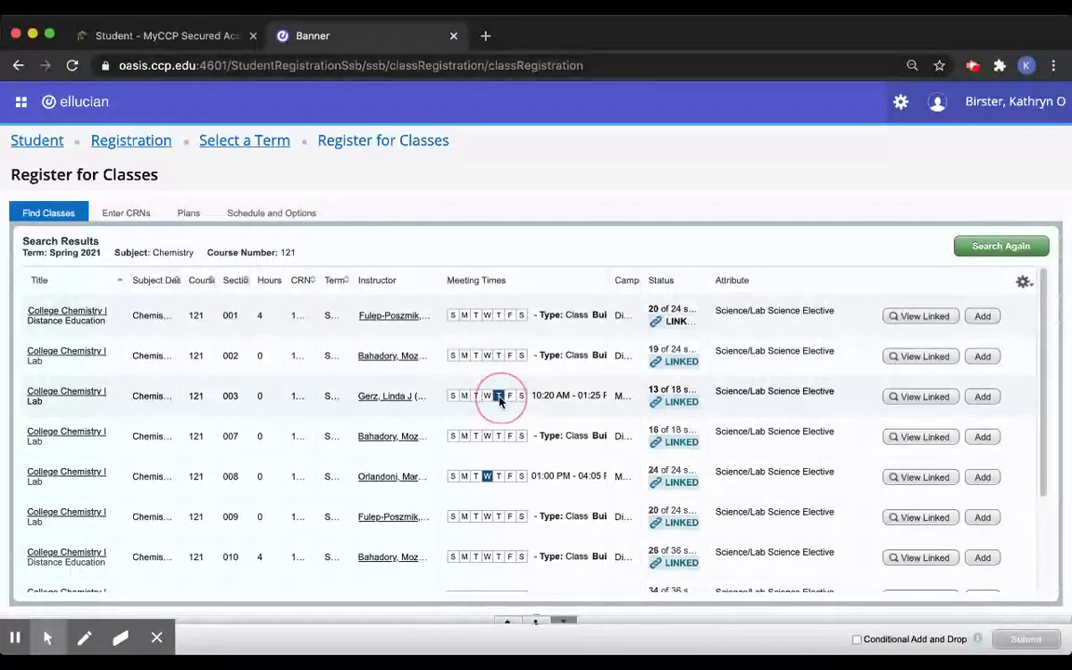
{"action": "left_click_drag", "start_coordinate": [499, 398], "coordinate": [231, 398]}
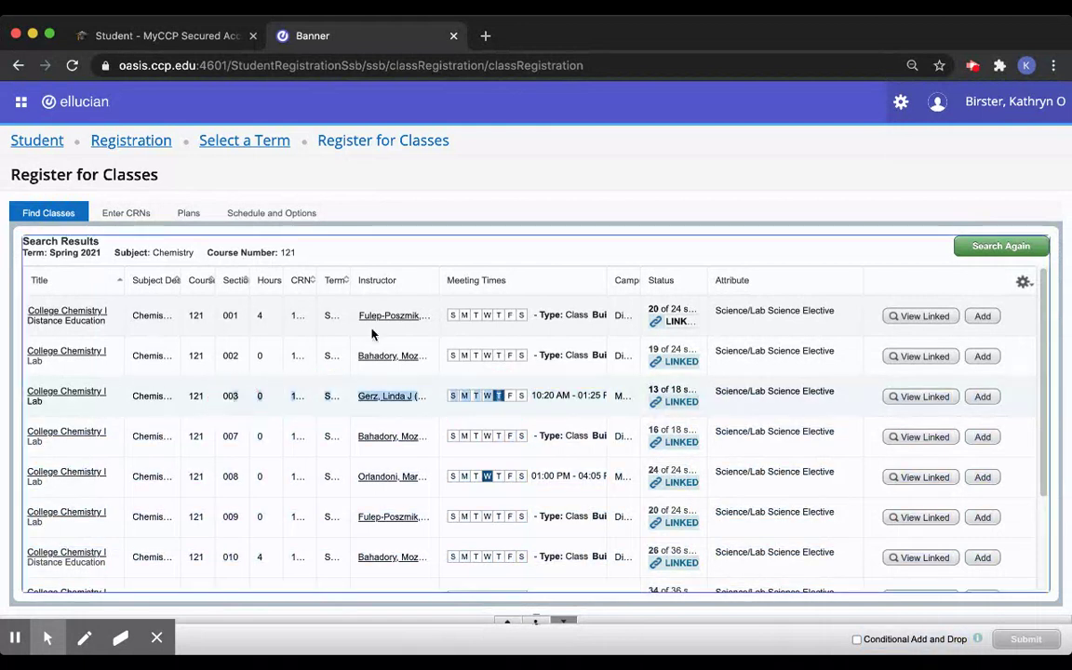
{"action": "left_click", "coordinate": [917, 317]}
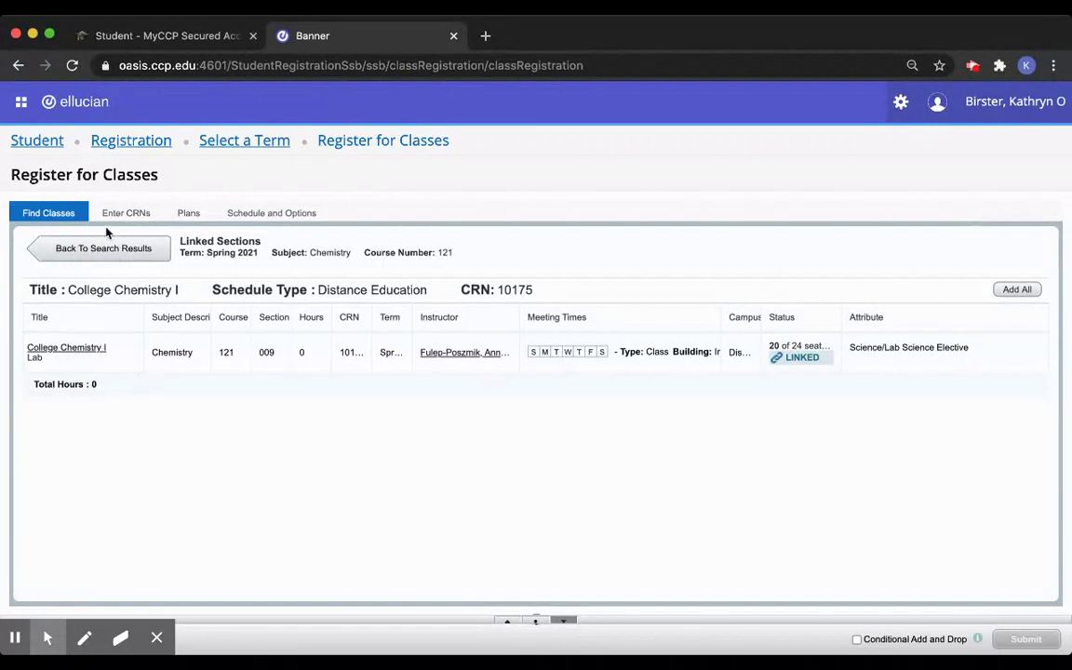
{"action": "left_click", "coordinate": [108, 256]}
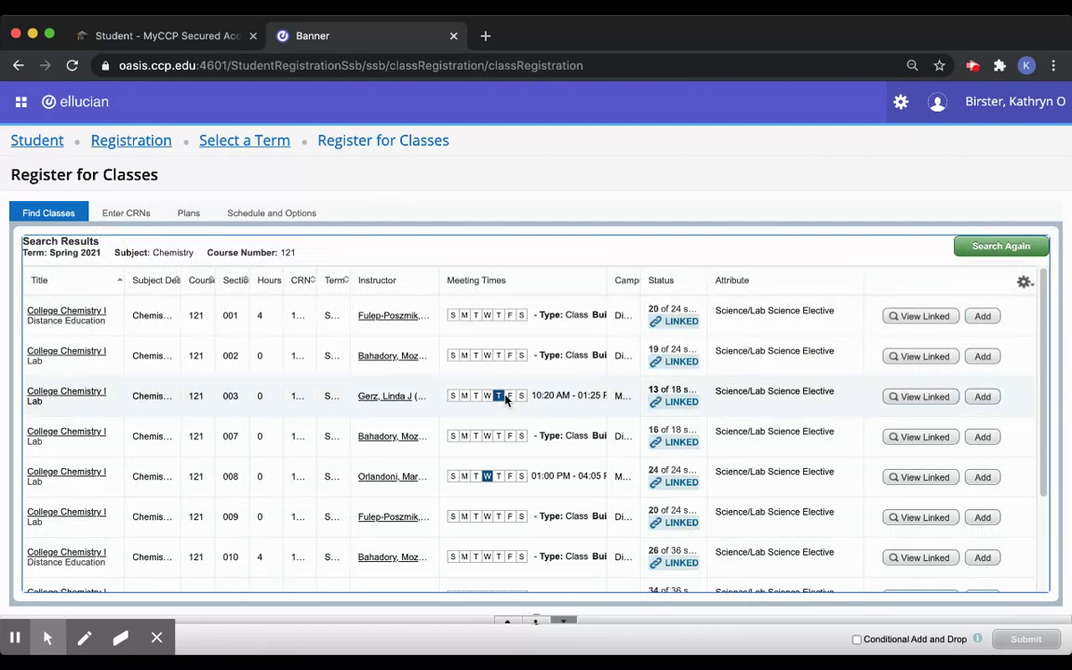
- Add lab section 003 (CRN 11600) together with its linked distance education section 010 to the registration summary
{"action": "left_click", "coordinate": [914, 400]}
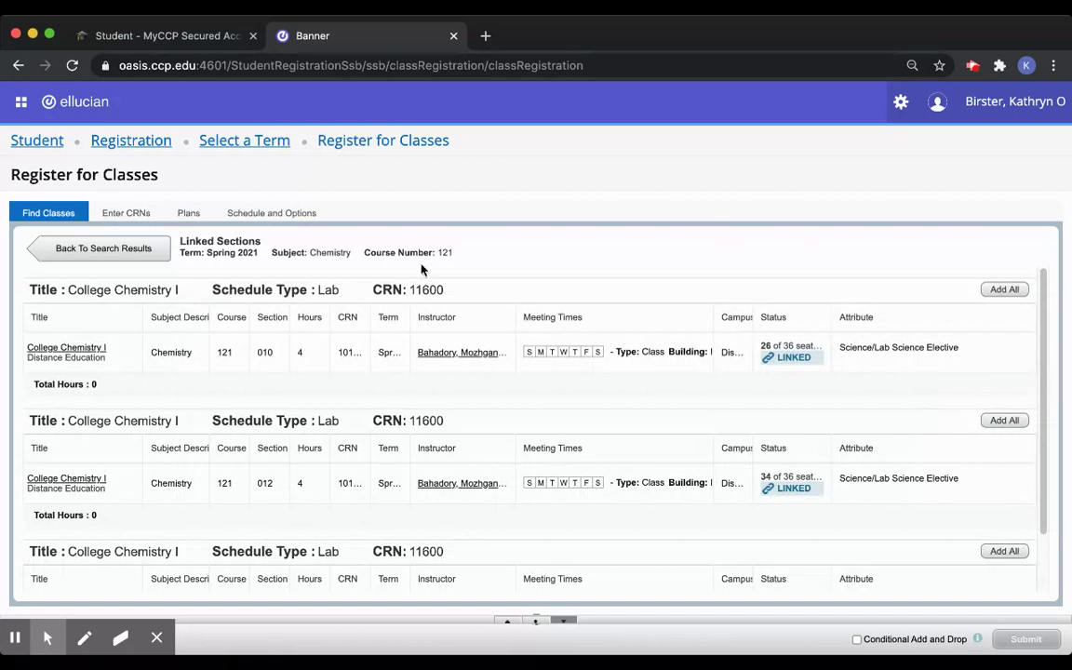
{"action": "left_click", "coordinate": [568, 356]}
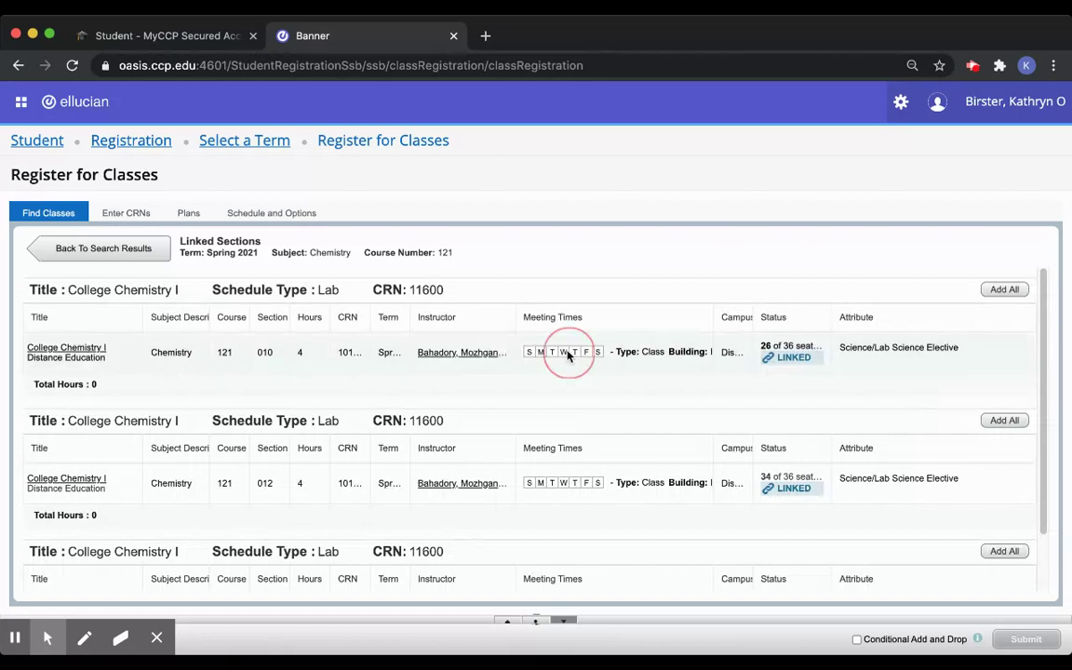
{"action": "left_click", "coordinate": [554, 484]}
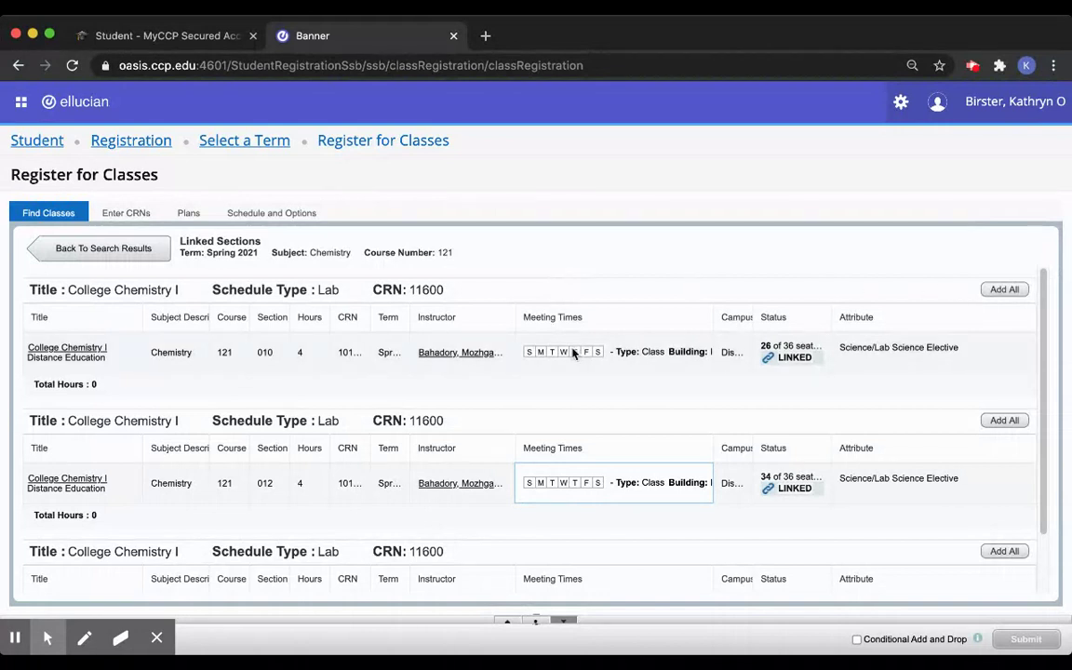
{"action": "left_click", "coordinate": [1011, 293]}
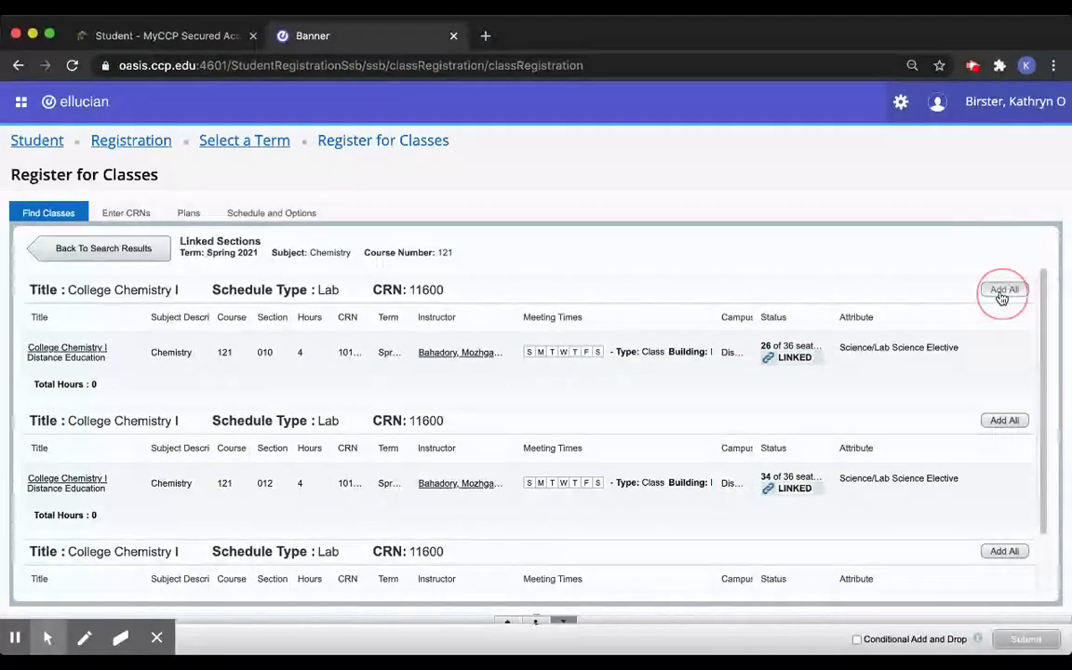
{"action": "left_click", "coordinate": [1003, 291]}
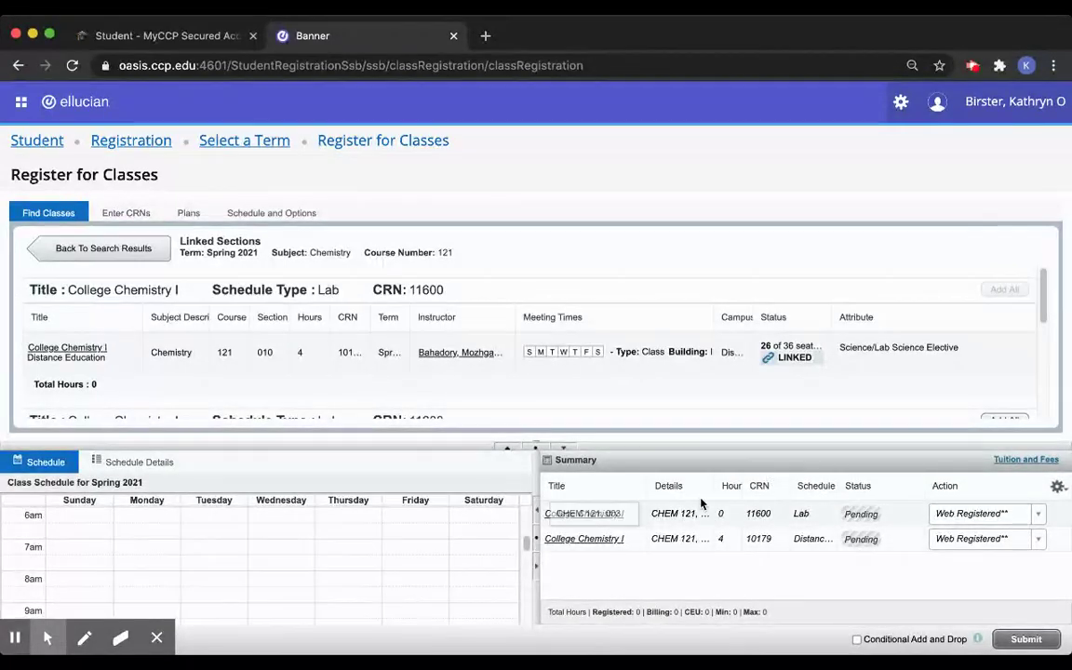
{"action": "mouse_move", "coordinate": [696, 487]}
{"action": "left_mouse_down"}
{"action": "mouse_move", "coordinate": [689, 535]}
{"action": "mouse_move", "coordinate": [682, 523]}
{"action": "mouse_move", "coordinate": [548, 512]}
{"action": "mouse_move", "coordinate": [677, 485]}
{"action": "left_mouse_up"}
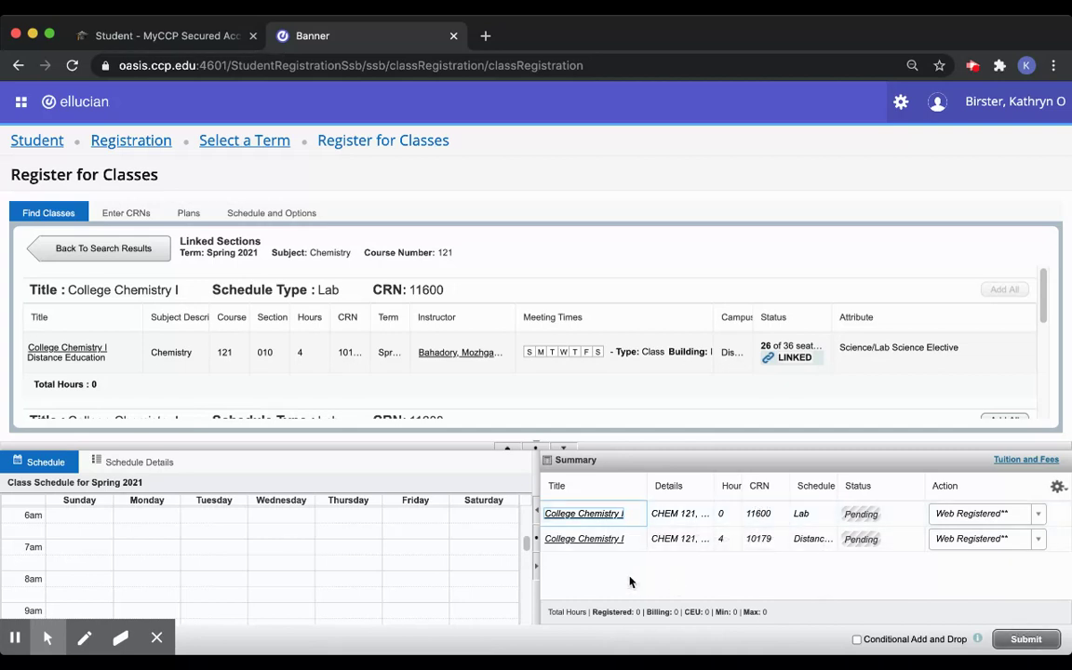
- Remove the pending College Chemistry I lab and distance education sections from the registration summary, submitting the changes and dismissing the notifications
{"action": "left_click", "coordinate": [964, 541]}
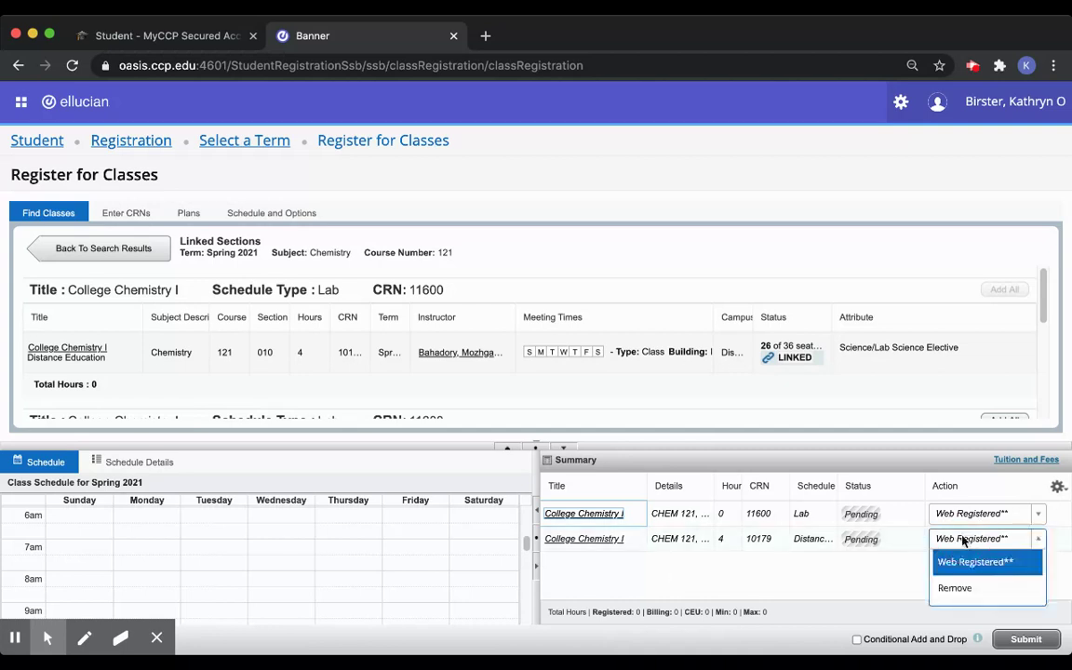
{"action": "left_click", "coordinate": [958, 588]}
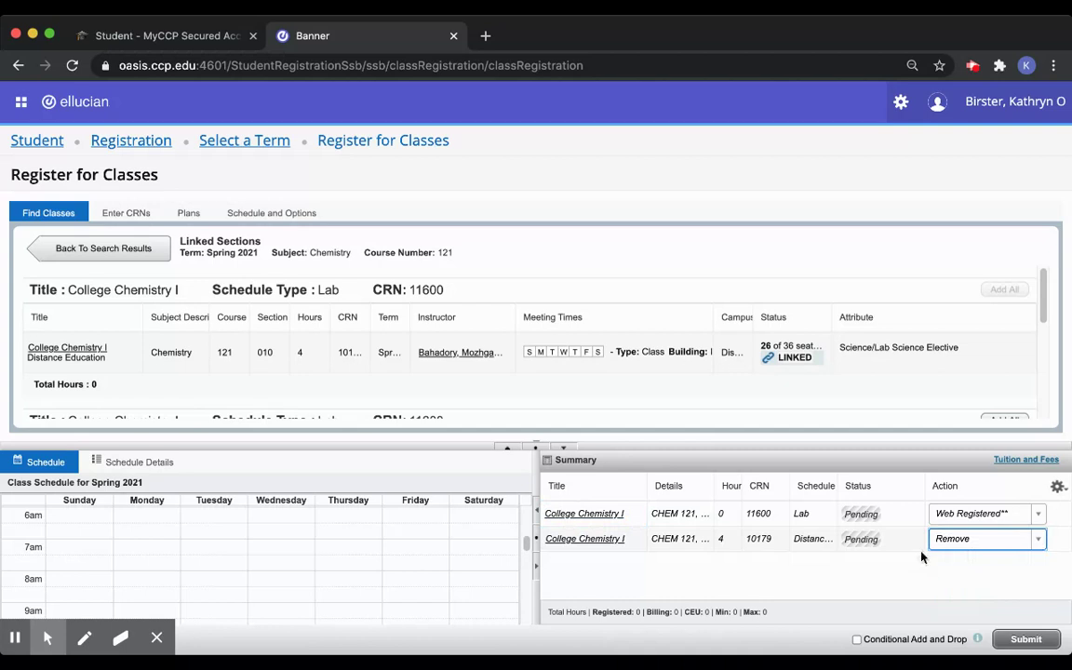
{"action": "left_click", "coordinate": [1024, 640]}
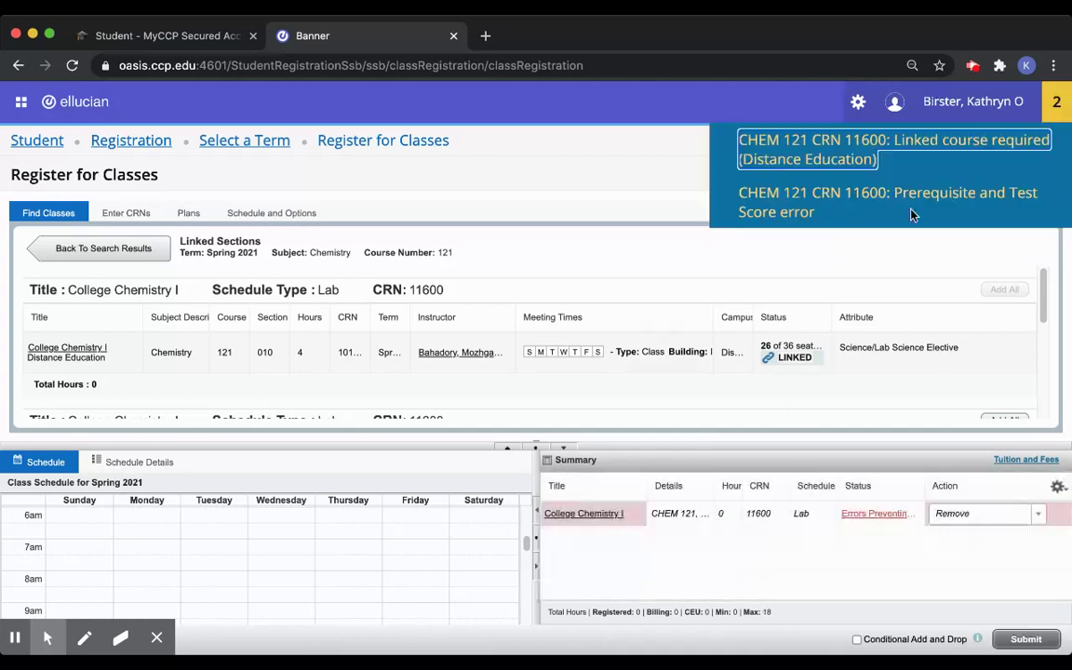
{"action": "left_click", "coordinate": [906, 141]}
{"action": "left_click", "coordinate": [1055, 102]}
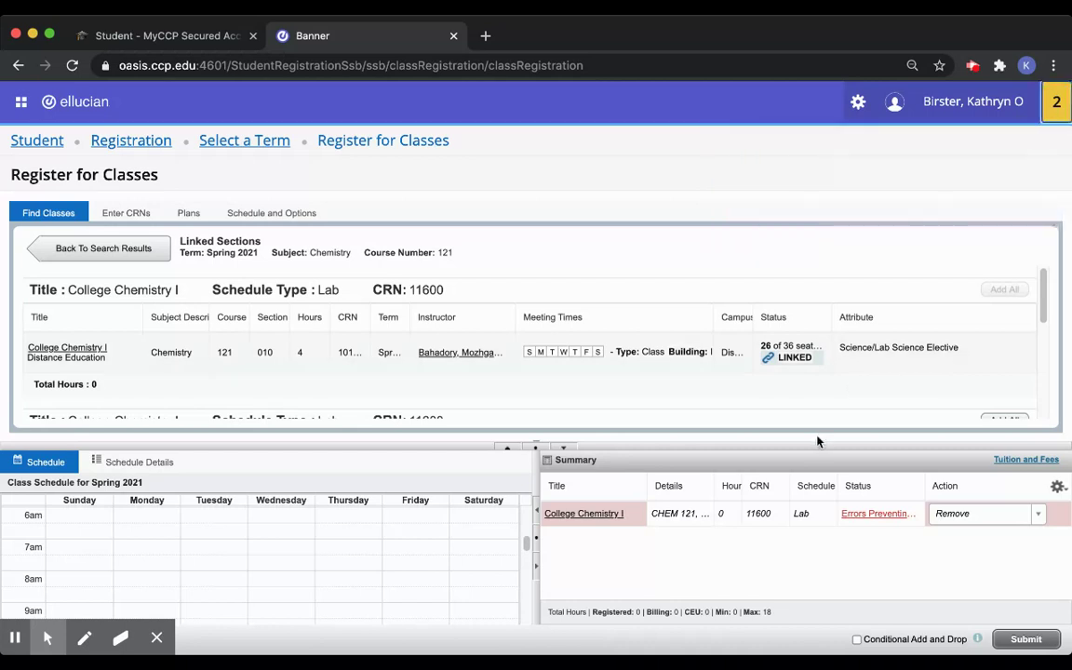
{"action": "left_click", "coordinate": [1024, 638]}
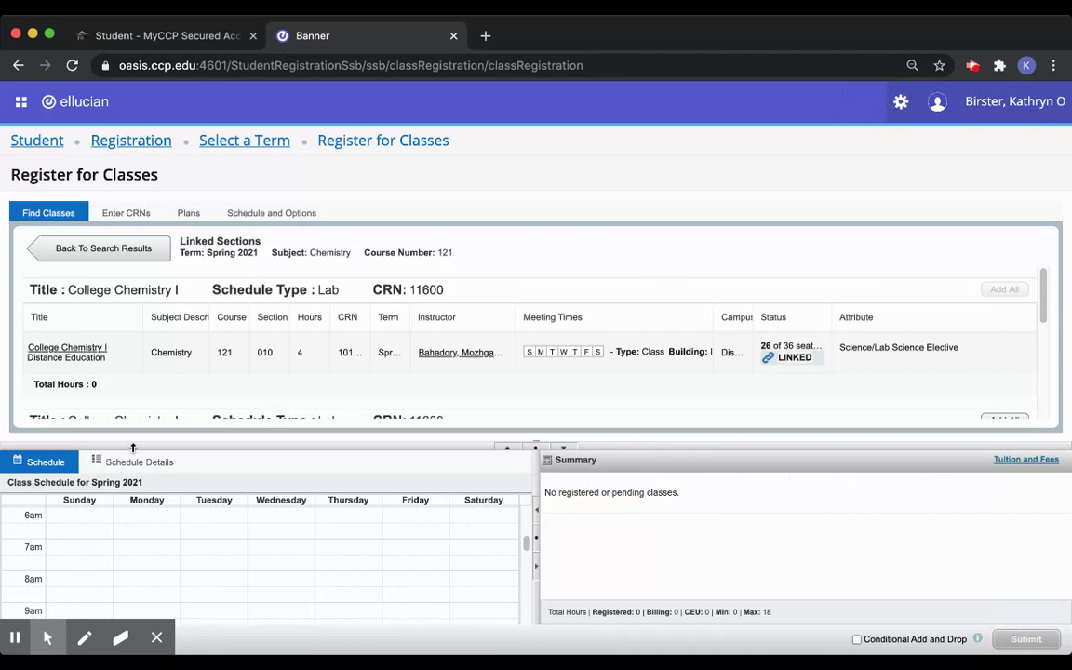
- Collapse the schedule and summary area, review all sections linked to lab section 003, and return to the search results
{"action": "left_click_drag", "start_coordinate": [133, 447], "coordinate": [133, 620]}
{"action": "left_click", "coordinate": [104, 247]}
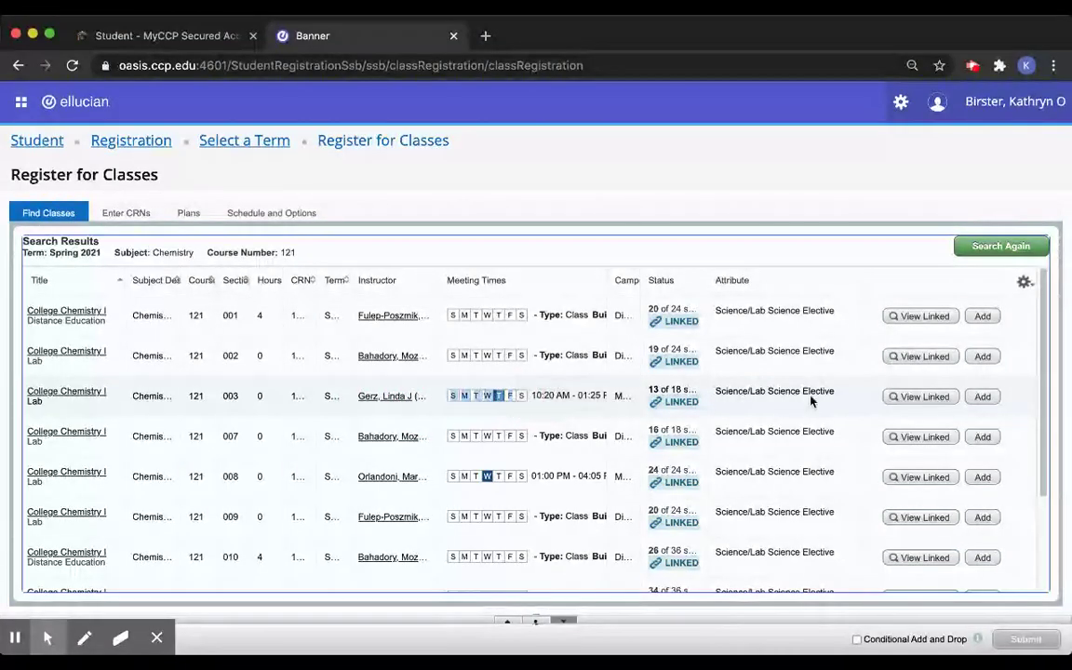
{"action": "left_click", "coordinate": [923, 400]}
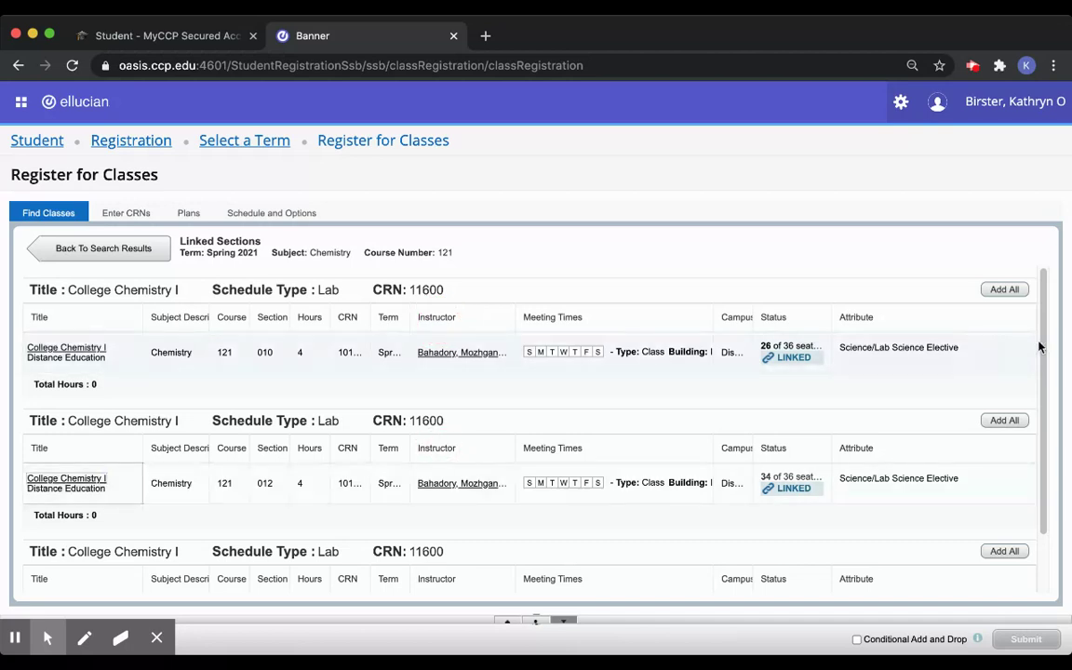
{"action": "scroll", "coordinate": [1040, 335], "scroll_direction": "down", "scroll_amount": 3}
{"action": "left_click", "coordinate": [449, 509]}
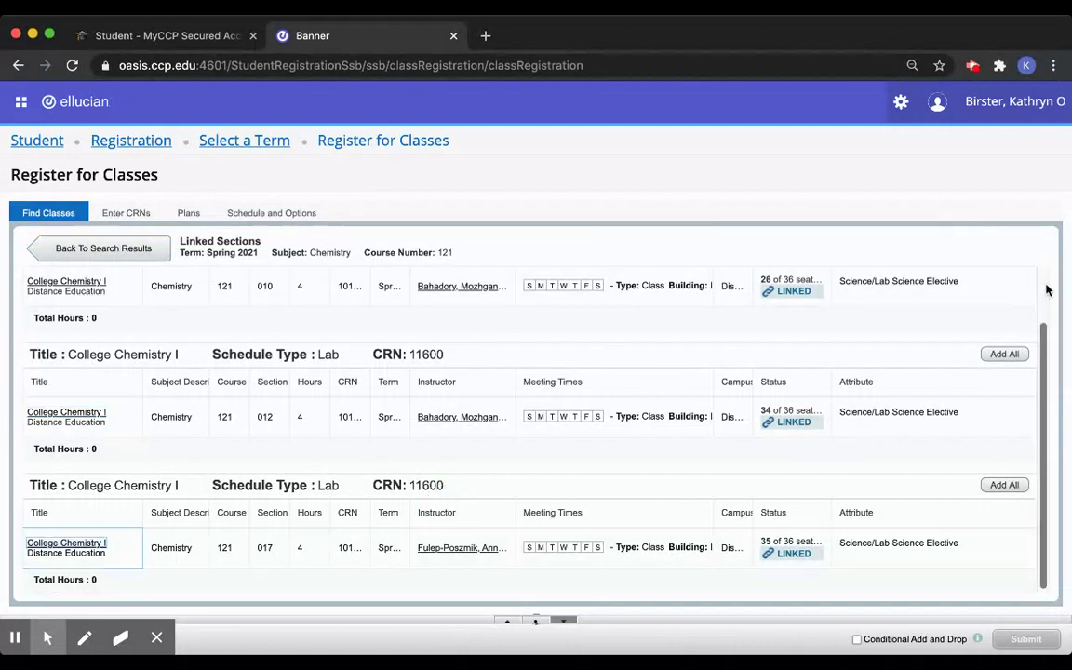
{"action": "scroll", "coordinate": [1046, 288], "scroll_direction": "up", "scroll_amount": 3}
{"action": "left_click", "coordinate": [108, 252]}
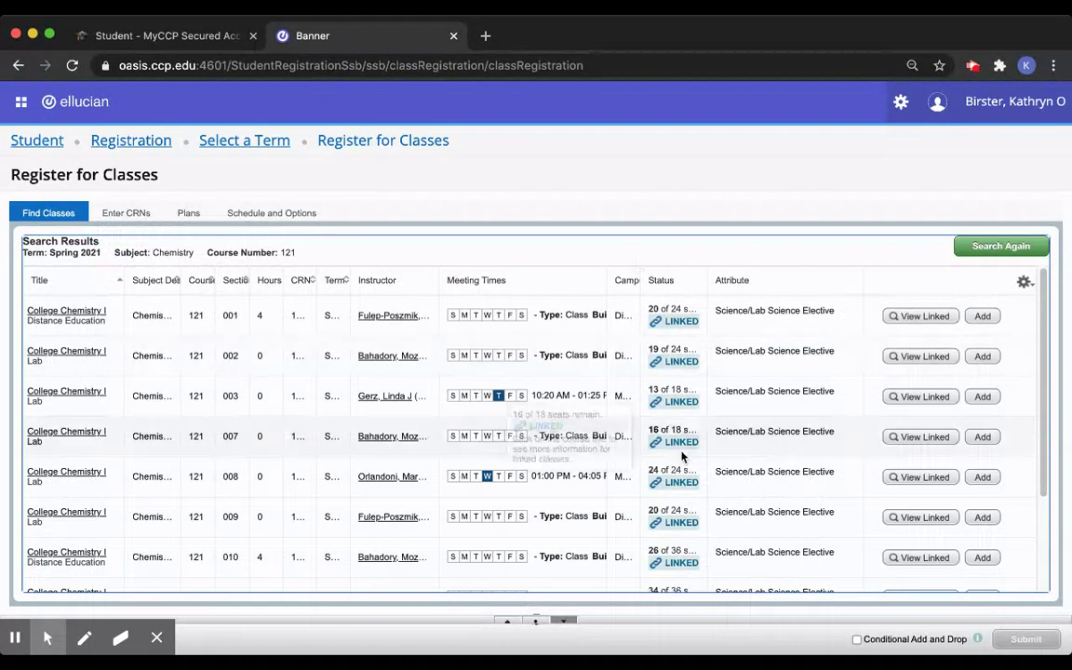
- Add lab section 003 together with its linked distance education section 012 to the registration summary
{"action": "left_click", "coordinate": [914, 397]}
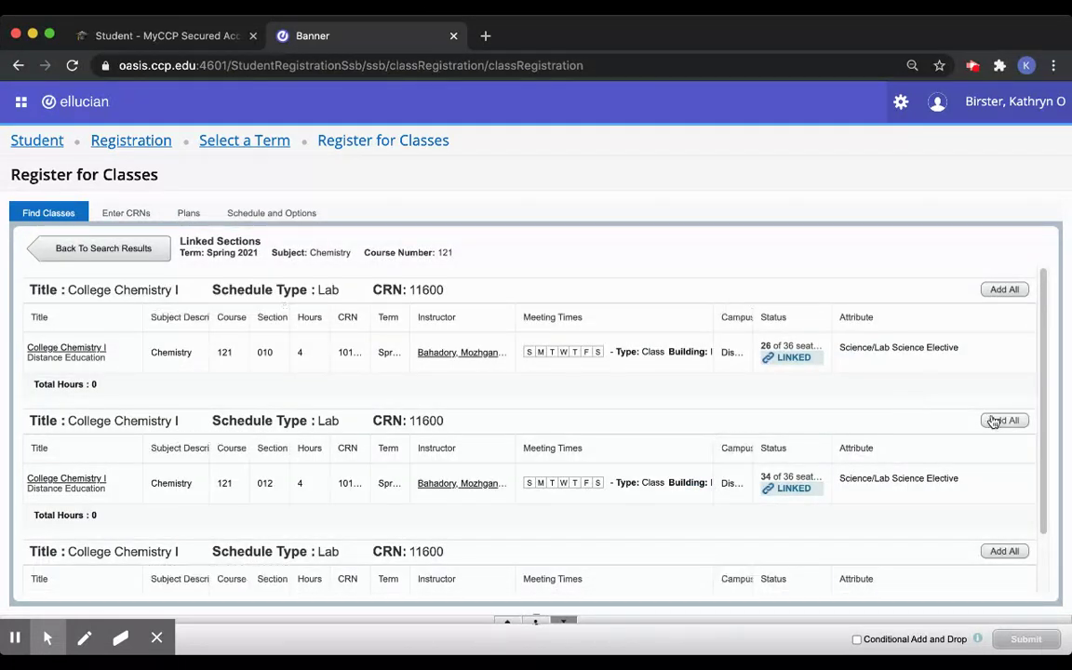
{"action": "left_click", "coordinate": [1009, 421]}
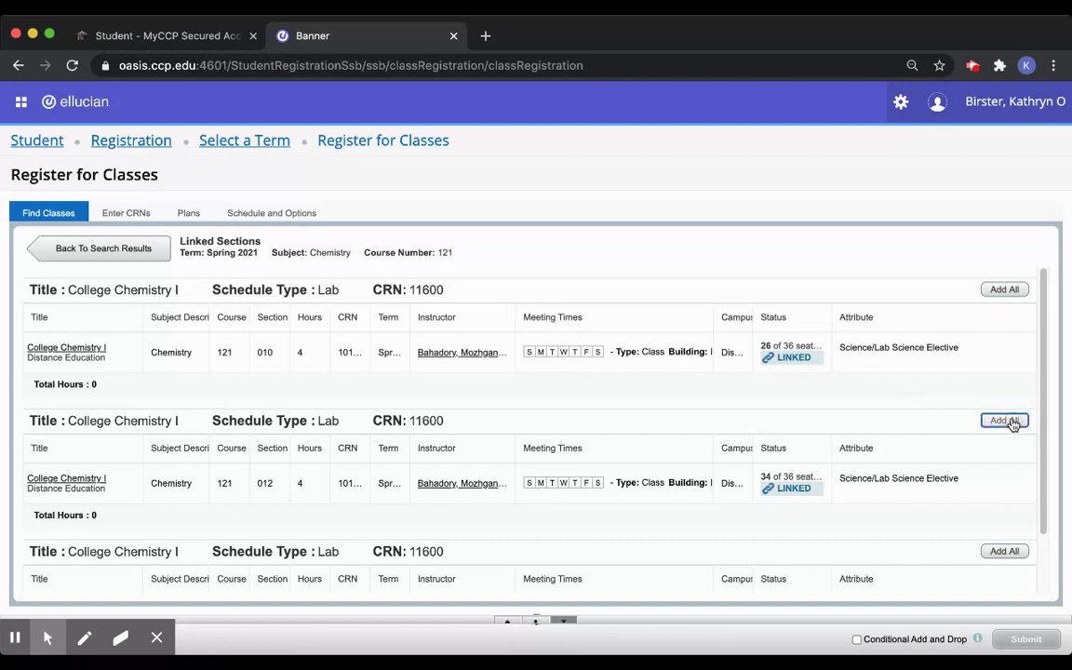